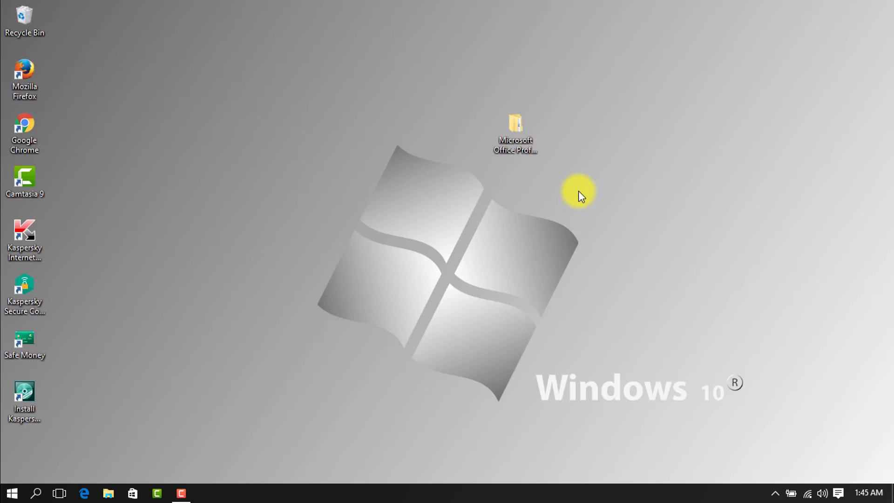
# Open the Microsoft Office Professional Plus 2016 folder on the desktop and go into its subfolder of the same name.
pyautogui.doubleClick(524, 133)
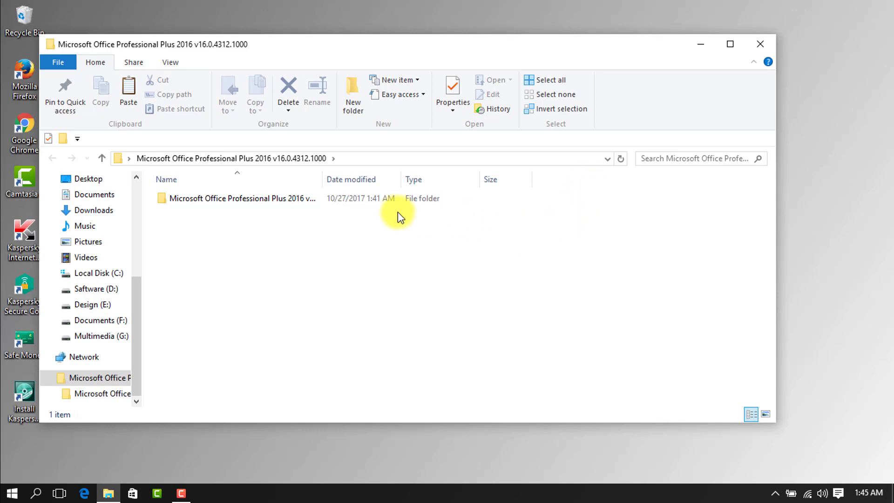
pyautogui.click(765, 51)
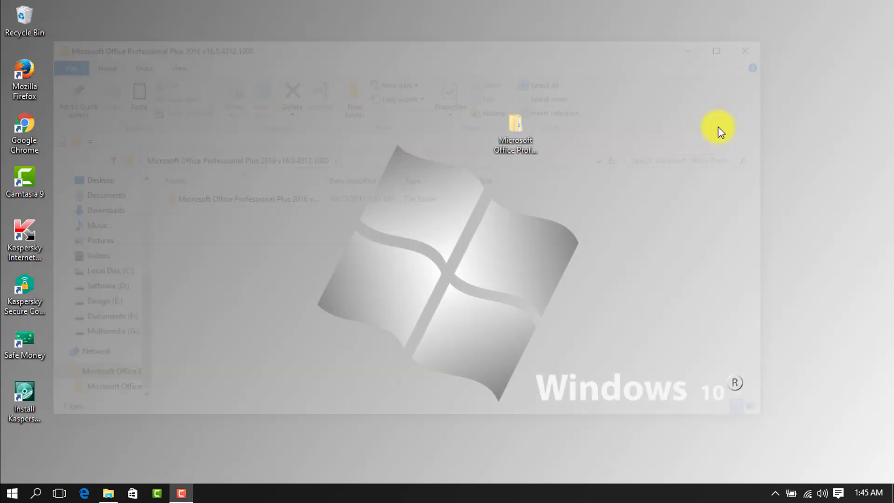
pyautogui.click(524, 130)
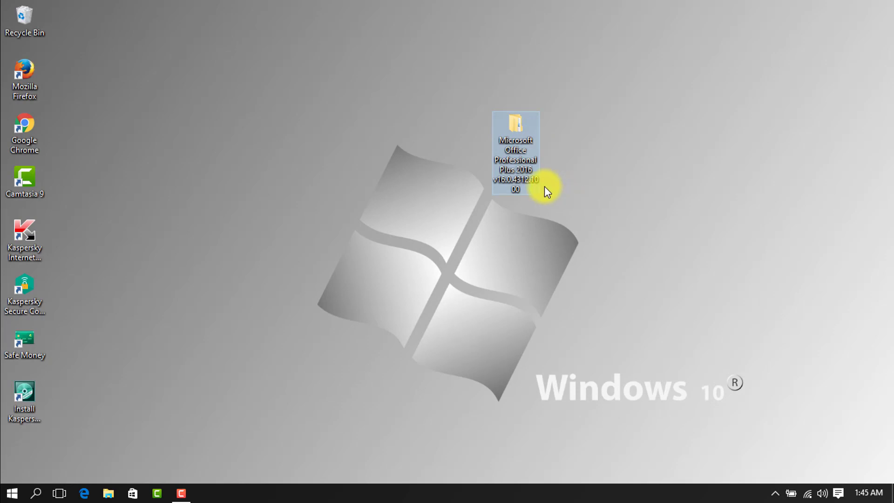
pyautogui.doubleClick(519, 141)
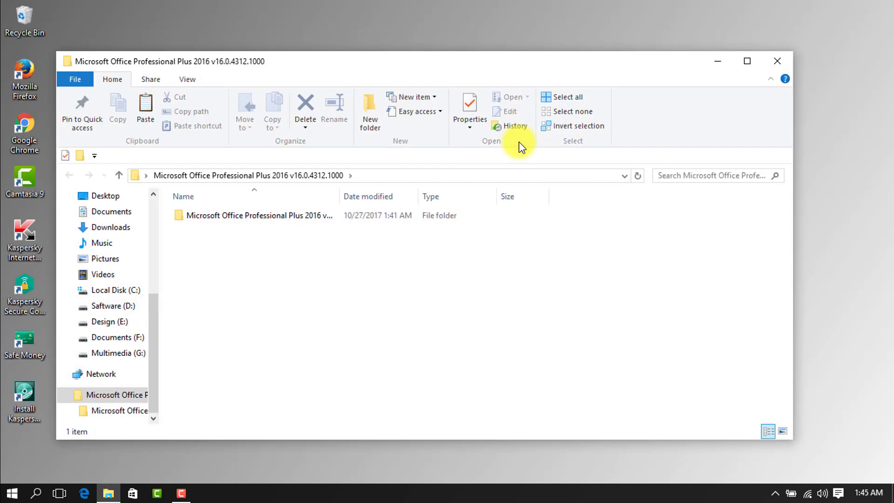
pyautogui.doubleClick(331, 218)
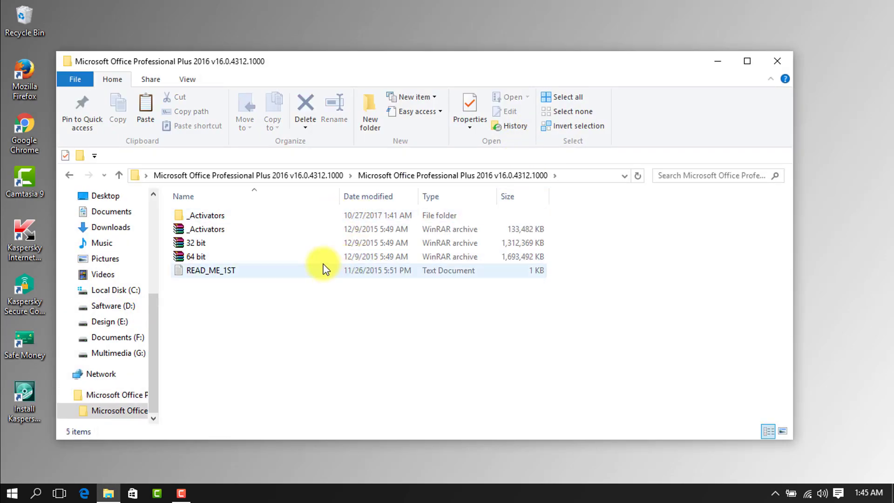
# Examine the _Activators folder and the _Activators, 32 bit and 64 bit archives, and minimize the folder window.
pyautogui.click(247, 221)
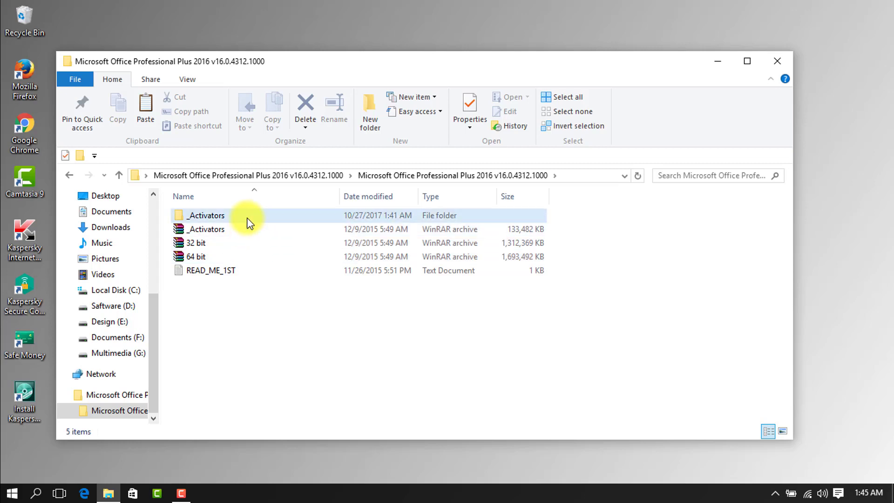
pyautogui.click(244, 233)
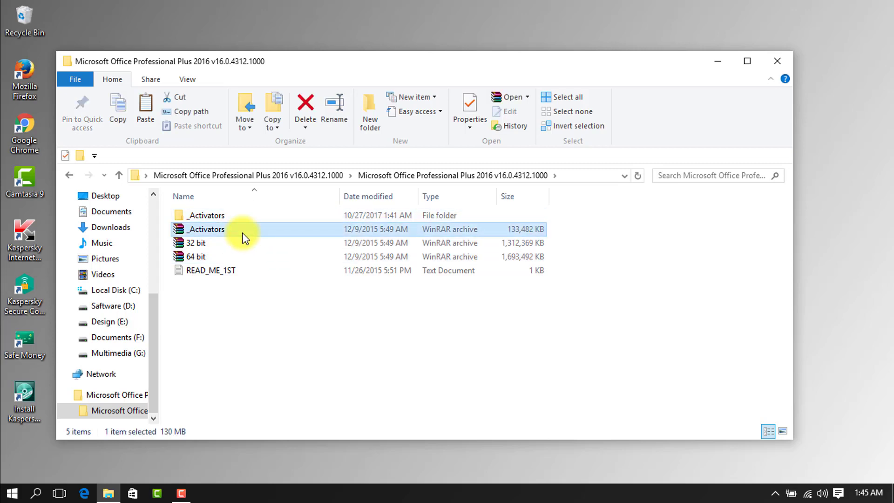
pyautogui.click(235, 214)
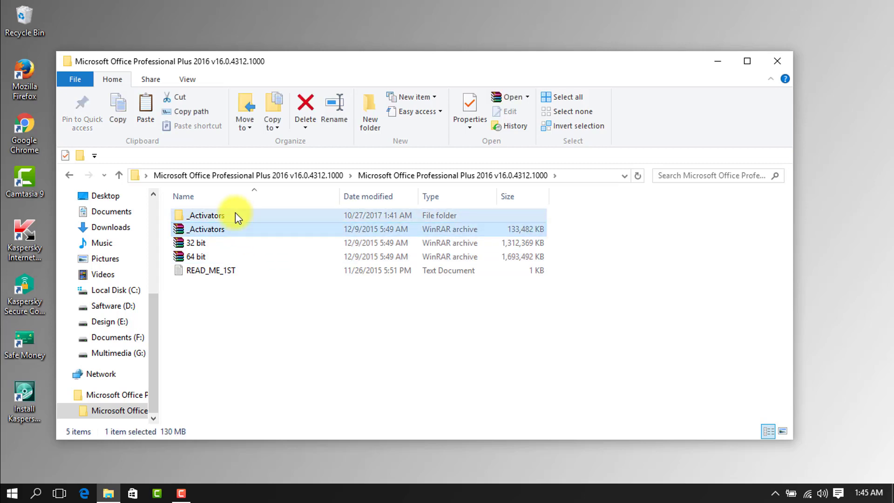
pyautogui.click(219, 245)
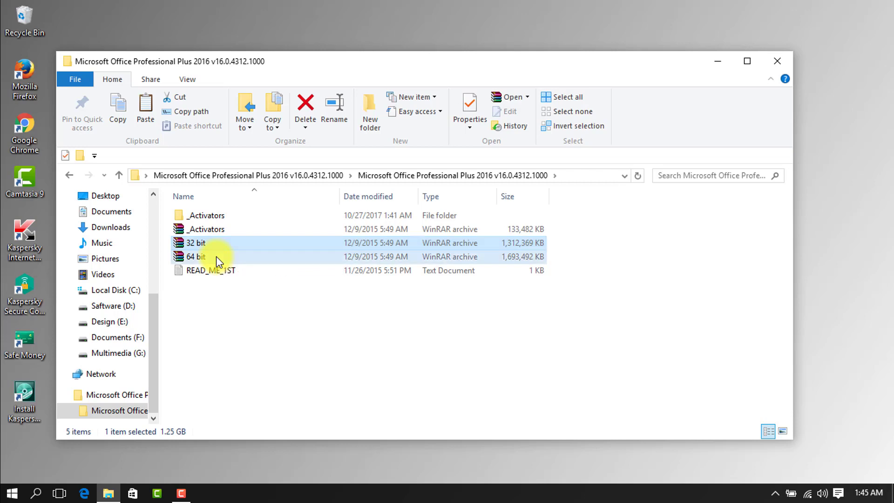
pyautogui.click(217, 257)
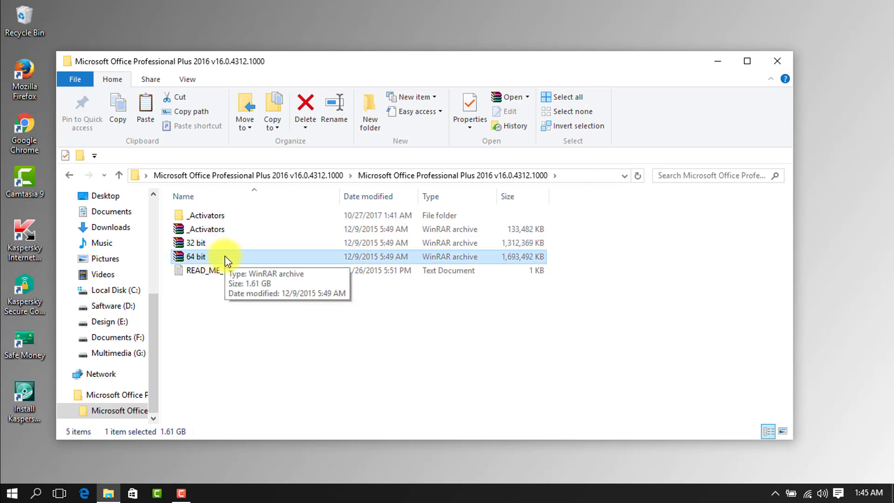
pyautogui.moveTo(220, 214)
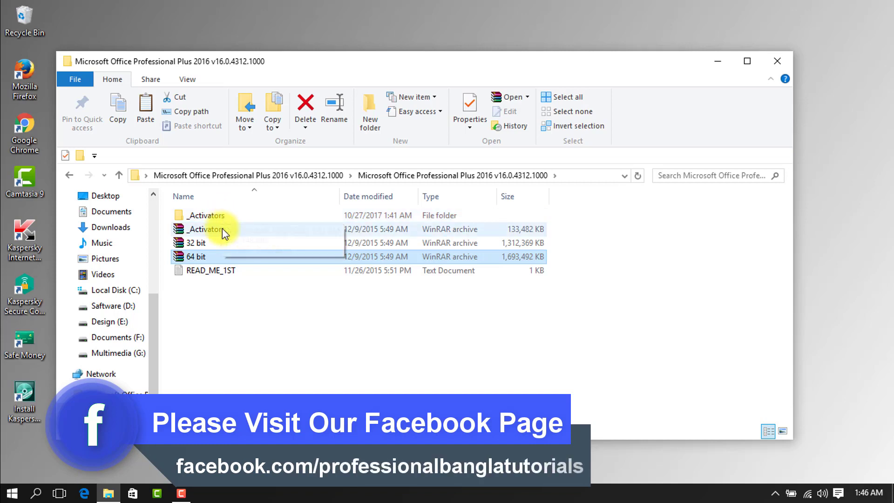
pyautogui.click(717, 64)
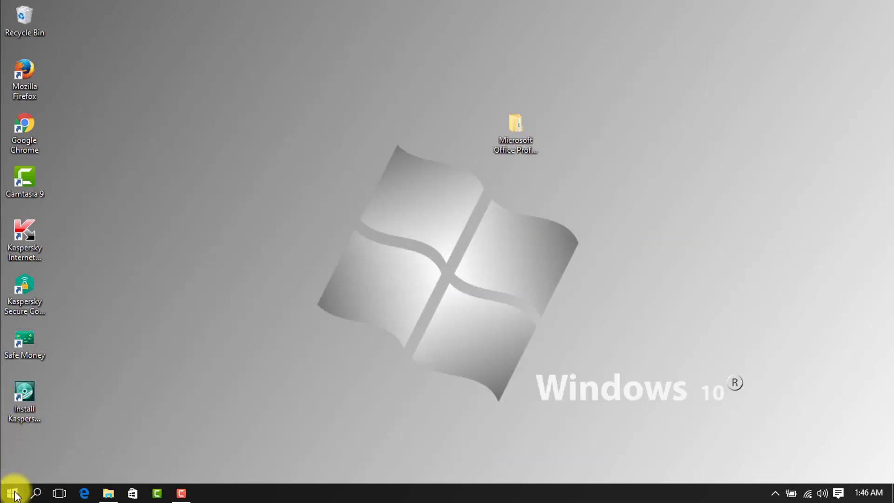
# Open the Accounts page of the Windows settings and look through the account and activation information.
pyautogui.click(6, 495)
pyautogui.click(30, 425)
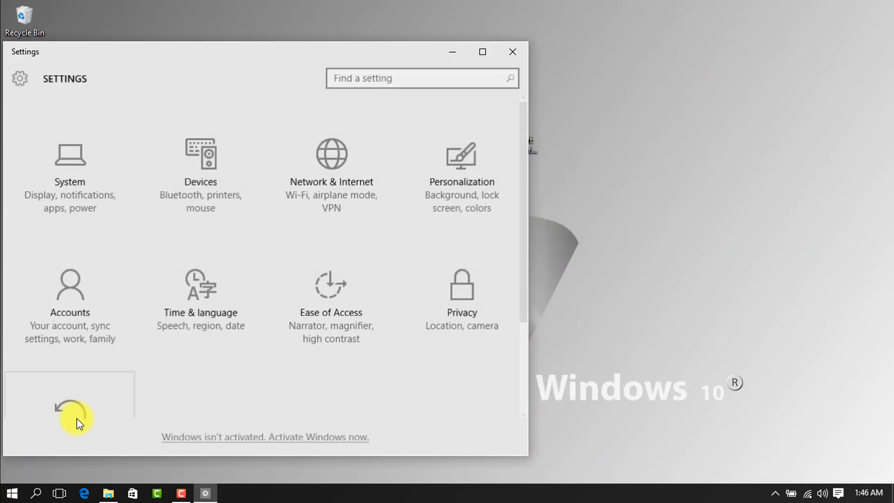
pyautogui.click(78, 315)
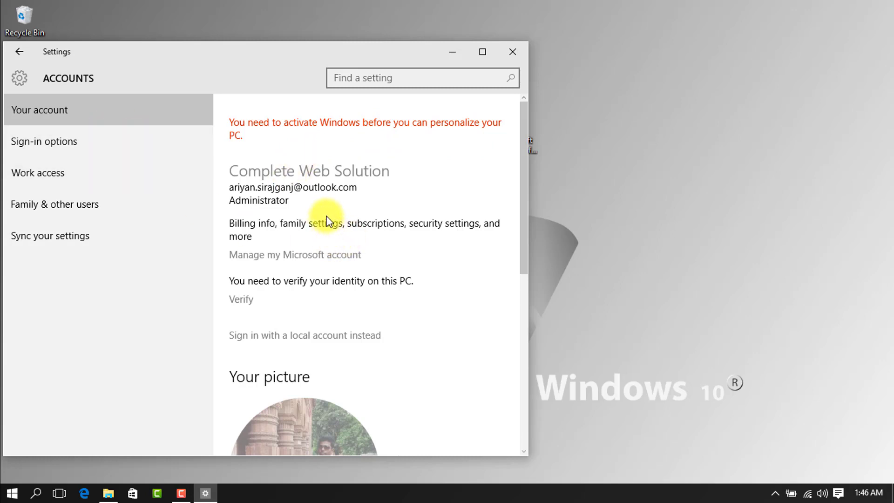
pyautogui.scroll(-1, 327, 222)
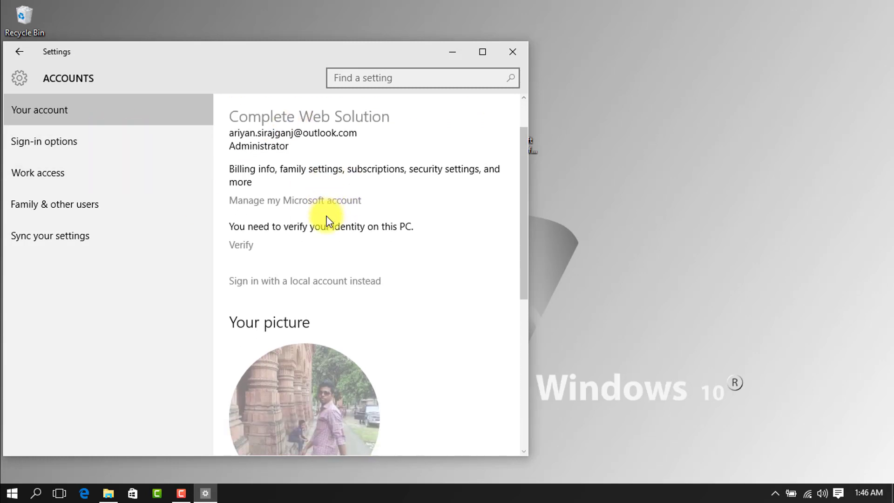
pyautogui.scroll(1, 327, 222)
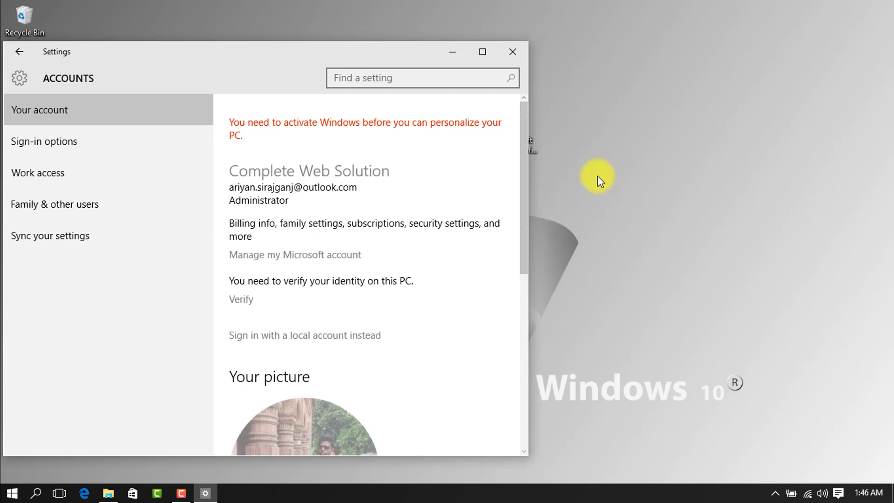
# Open the desktop's Personalization settings, move the window clear of the desktop icons and view the Themes options.
pyautogui.rightClick(612, 126)
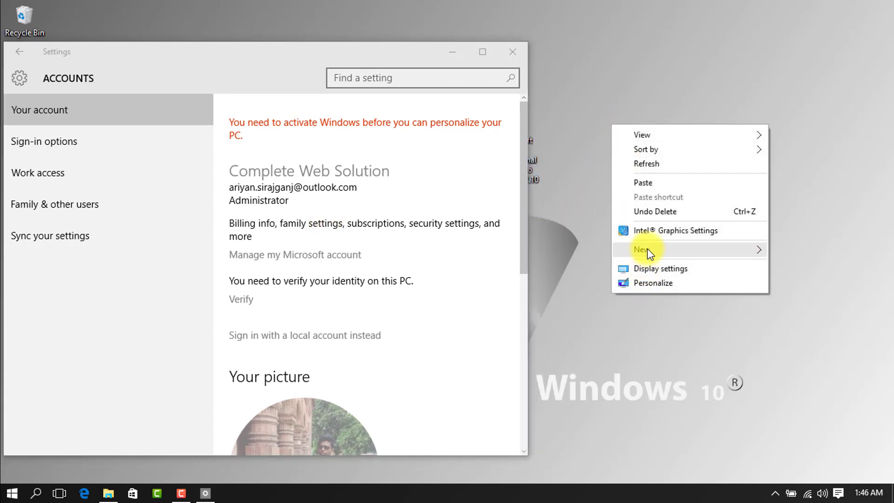
pyautogui.click(647, 282)
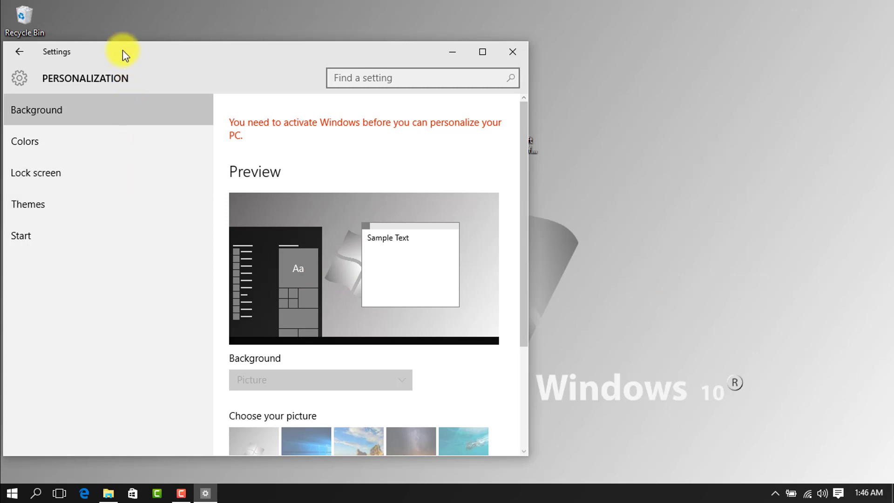
pyautogui.moveTo(123, 50); pyautogui.dragTo(373, 23)
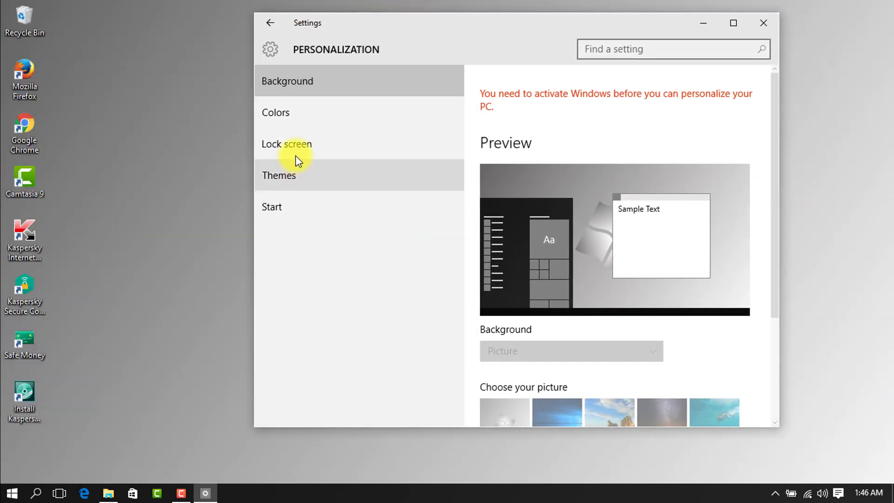
pyautogui.click(289, 177)
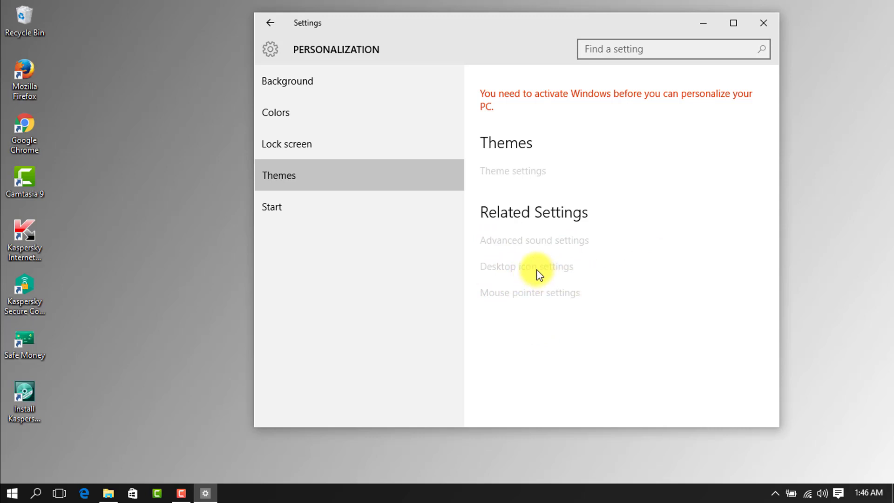
# Refresh the desktop, return to the Settings home page and close the Settings window.
pyautogui.rightClick(152, 85)
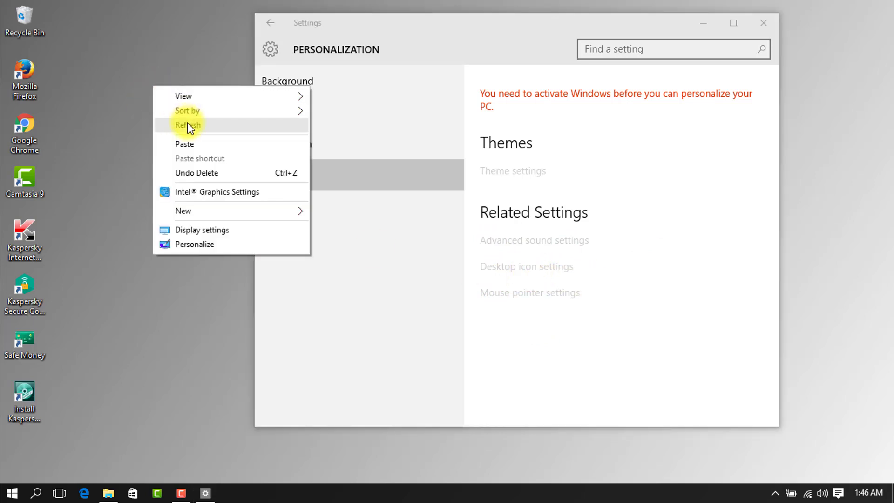
pyautogui.click(188, 125)
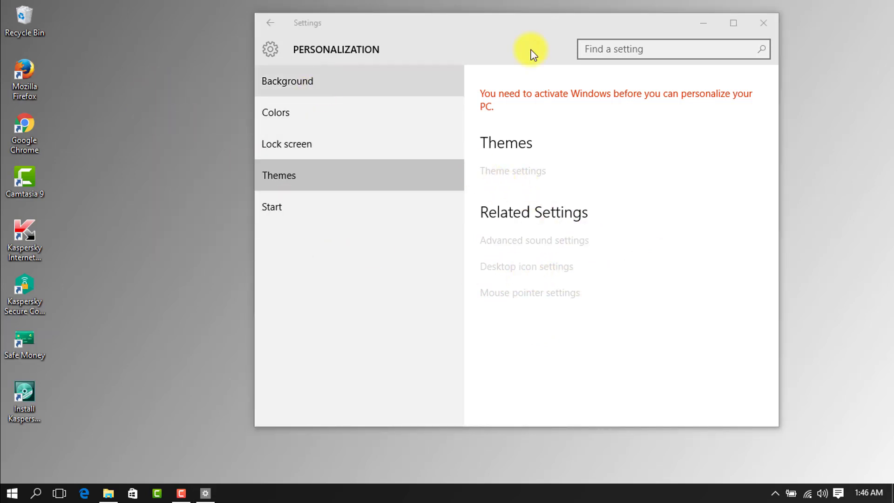
pyautogui.click(281, 26)
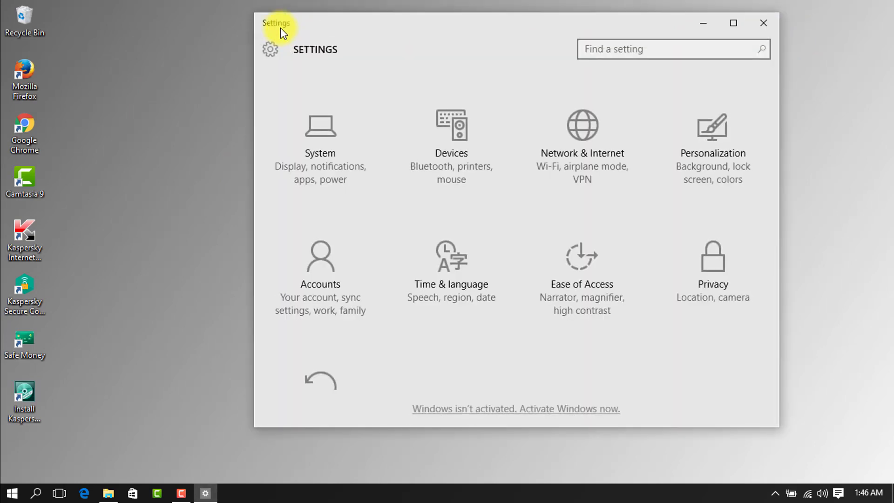
pyautogui.click(764, 23)
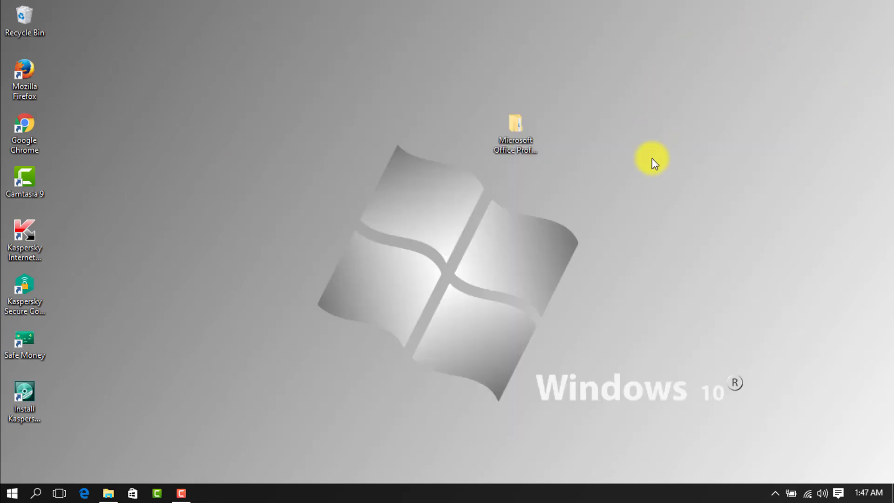
# Open the Microsoft Office Professional Plus 2016 folder again and go down to the inner _Activators folder.
pyautogui.doubleClick(513, 141)
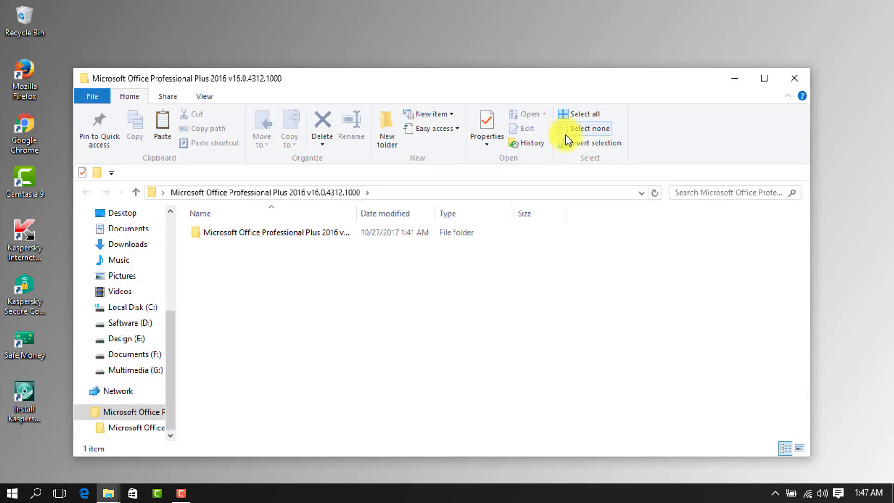
pyautogui.doubleClick(267, 234)
pyautogui.doubleClick(285, 235)
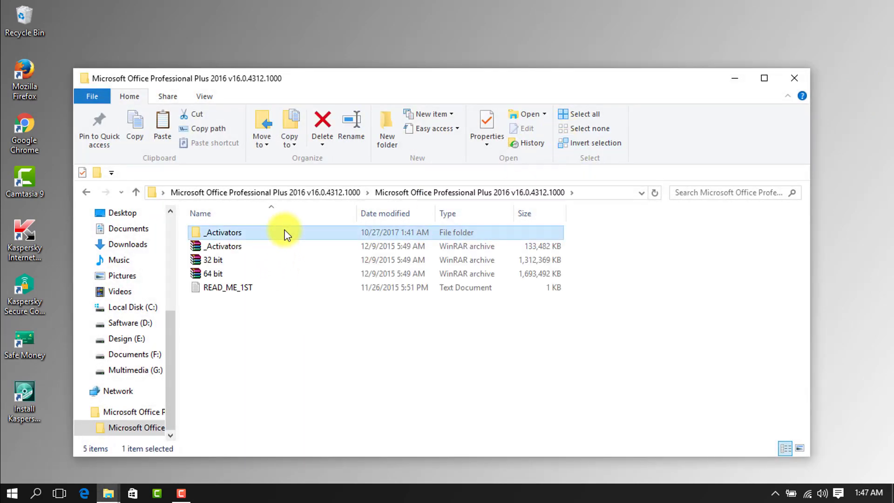
pyautogui.doubleClick(278, 240)
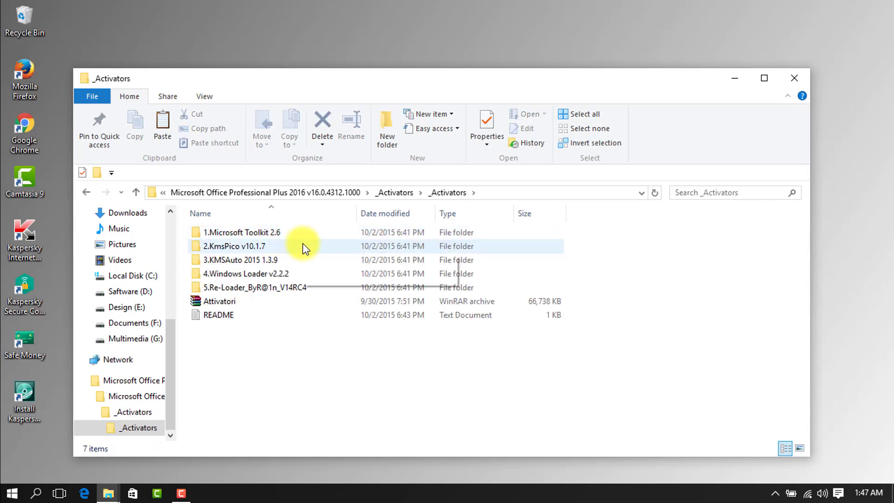
# Open the 1.Microsoft Toolkit 2.6 folder and run the Microsoft Toolkit application as administrator.
pyautogui.click(261, 234)
pyautogui.doubleClick(264, 238)
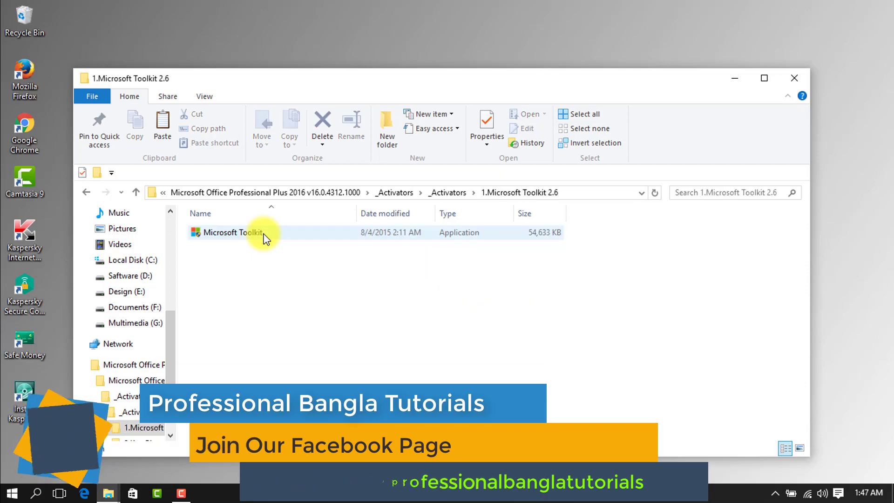
pyautogui.click(264, 239)
pyautogui.rightClick(265, 238)
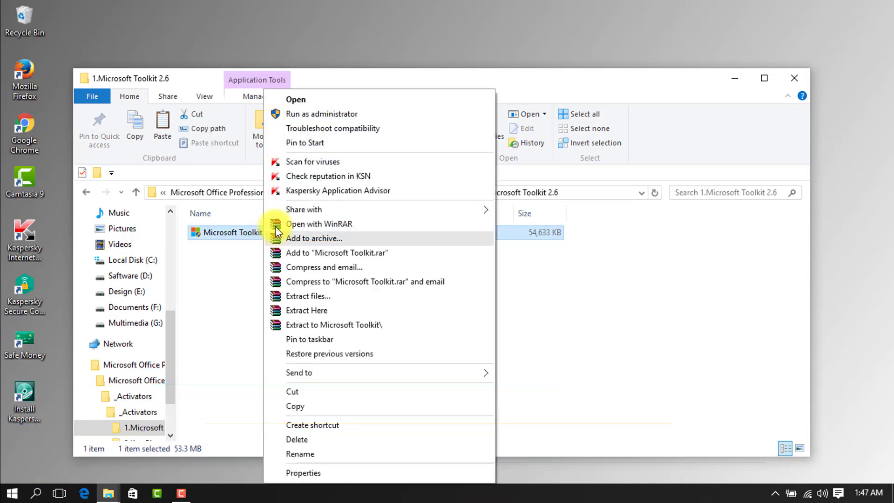
pyautogui.click(311, 117)
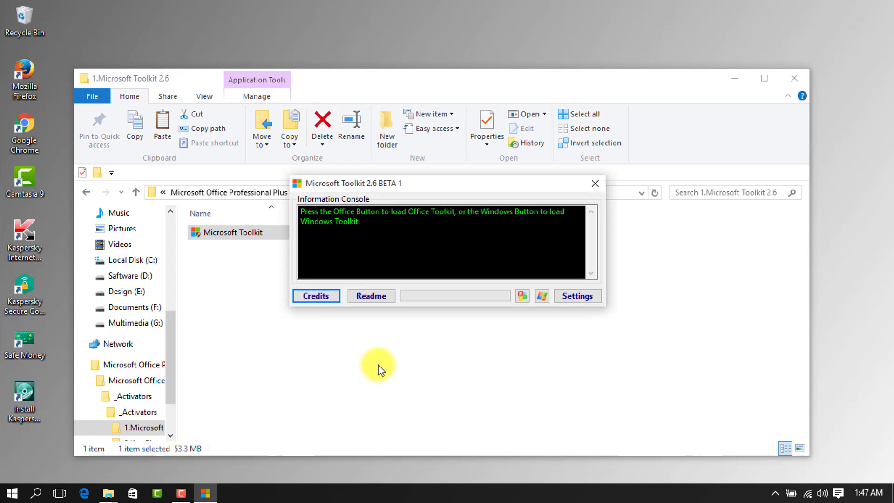
# Load the Windows Toolkit, view its Activation options and close the toolkit.
pyautogui.click(541, 297)
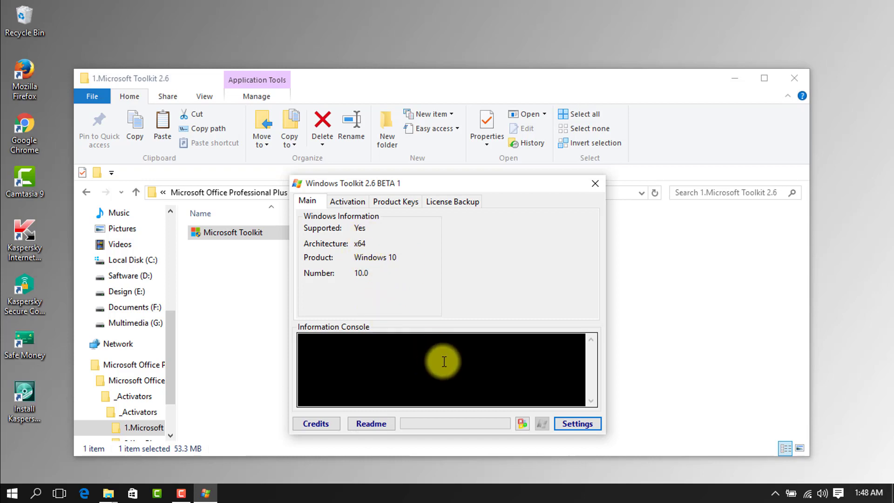
pyautogui.click(357, 203)
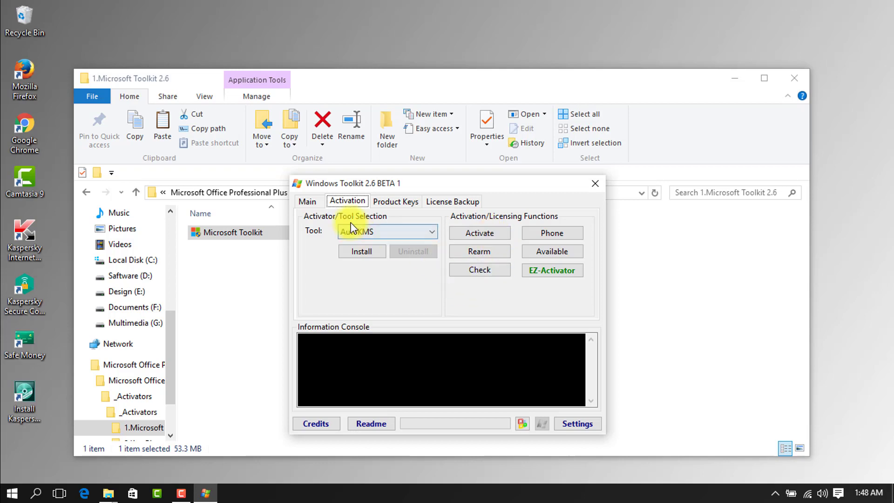
pyautogui.click(595, 186)
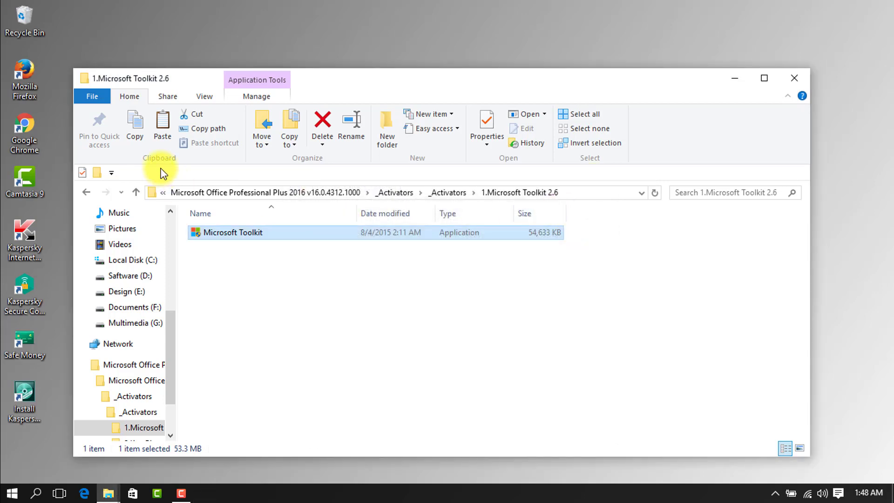
# Go back to the _Activators folder, open 3.KMSAuto 2015 1.3.9 and run the KMSAuto Net application as administrator.
pyautogui.click(86, 192)
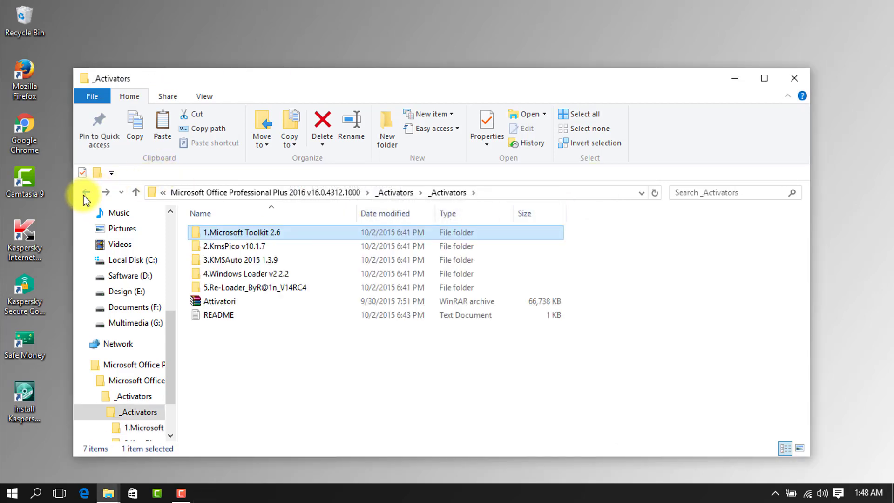
pyautogui.moveTo(221, 265)
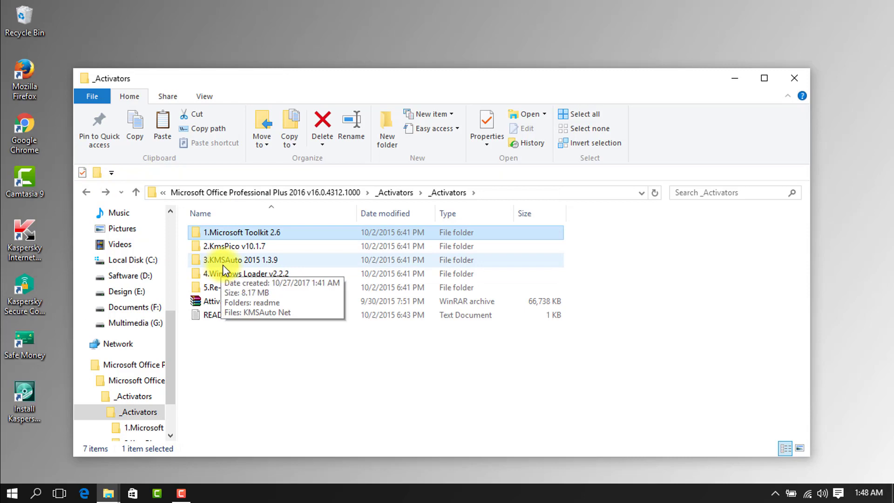
pyautogui.doubleClick(227, 264)
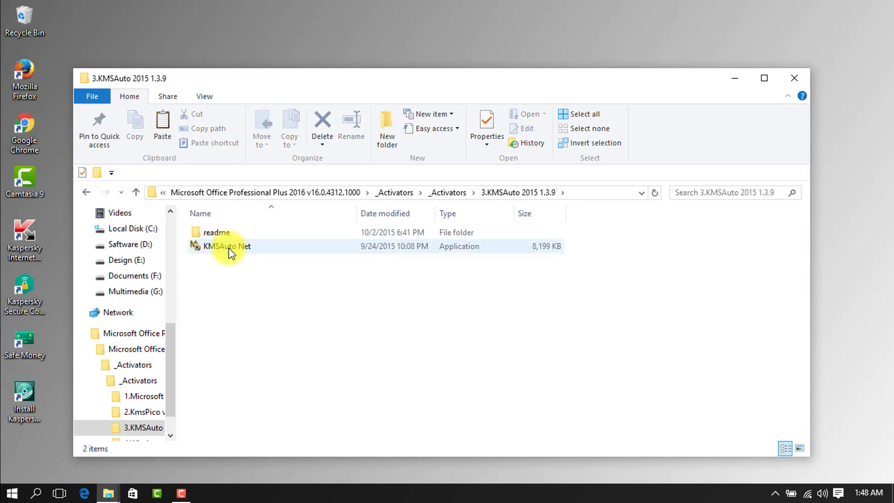
pyautogui.click(229, 247)
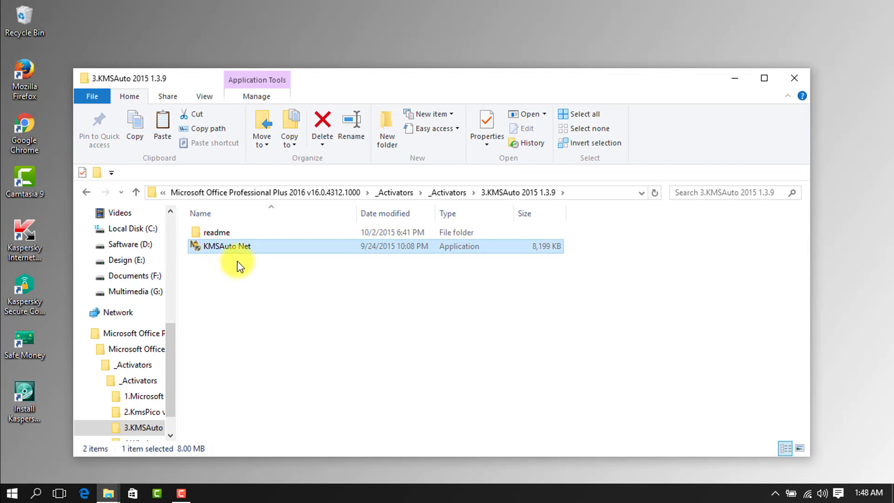
pyautogui.rightClick(229, 253)
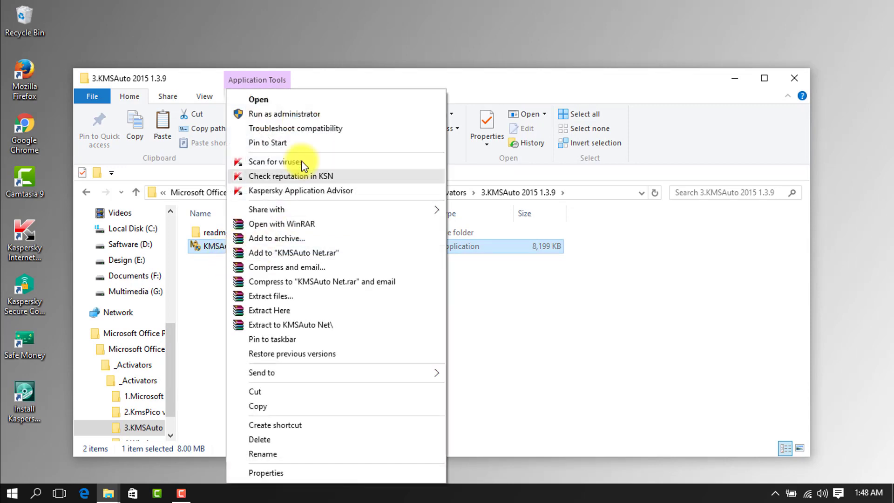
pyautogui.click(294, 115)
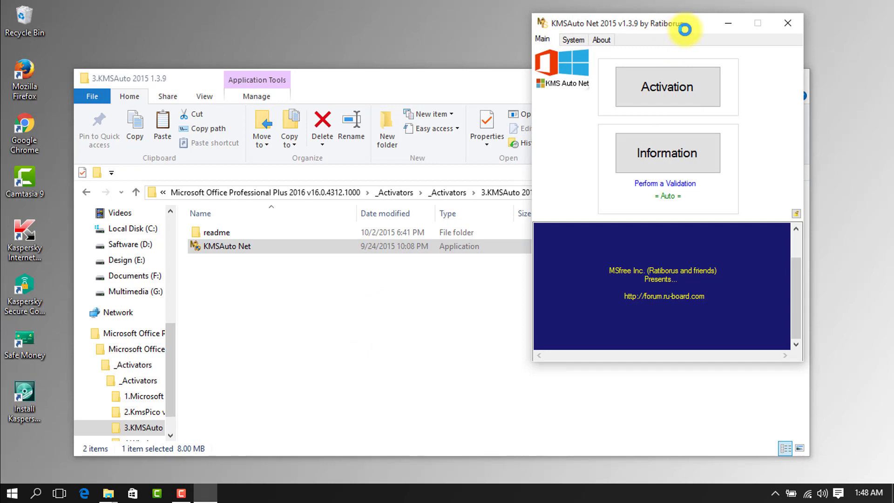
# Display the Windows license information in KMSAuto Net and run its Activate Windows option.
pyautogui.moveTo(689, 34); pyautogui.dragTo(521, 59)
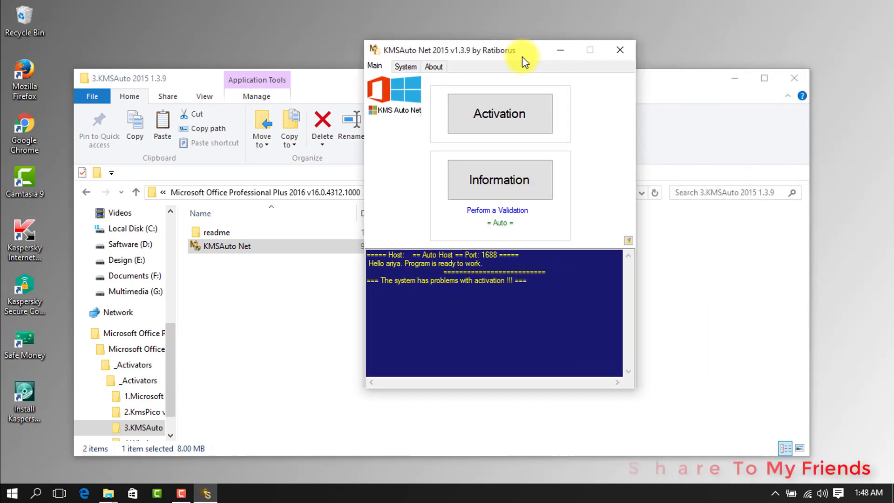
pyautogui.click(501, 189)
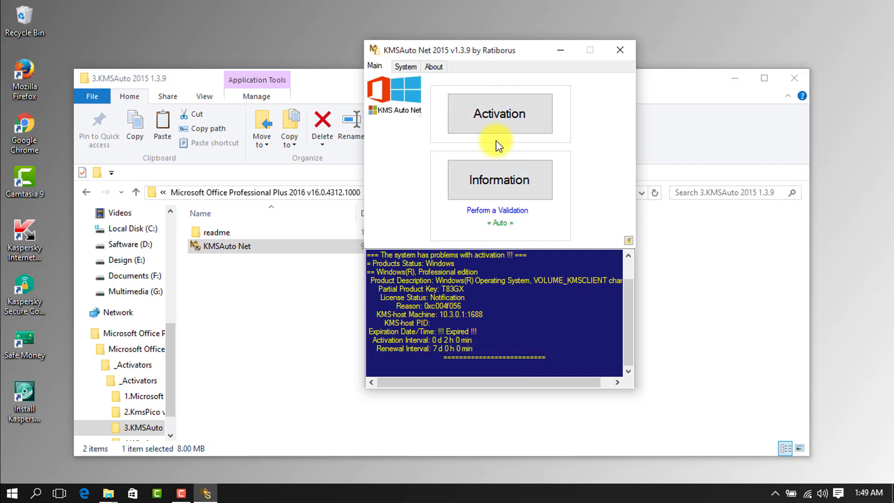
pyautogui.click(506, 126)
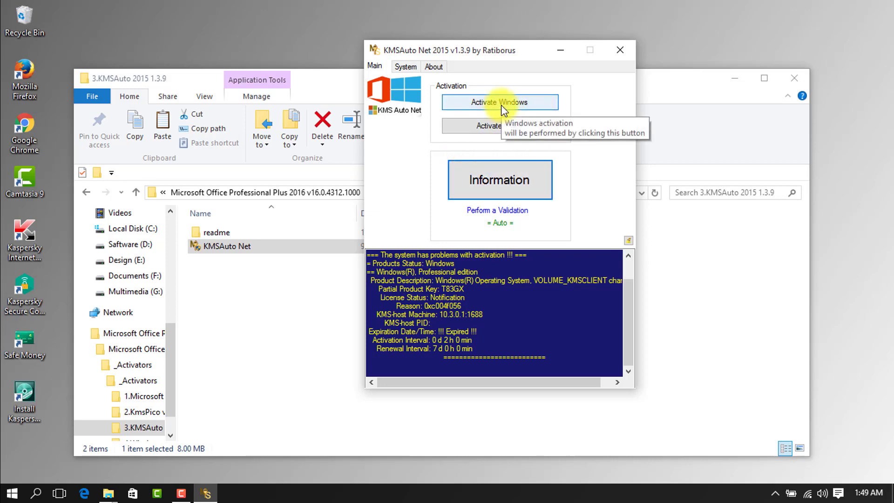
pyautogui.click(501, 105)
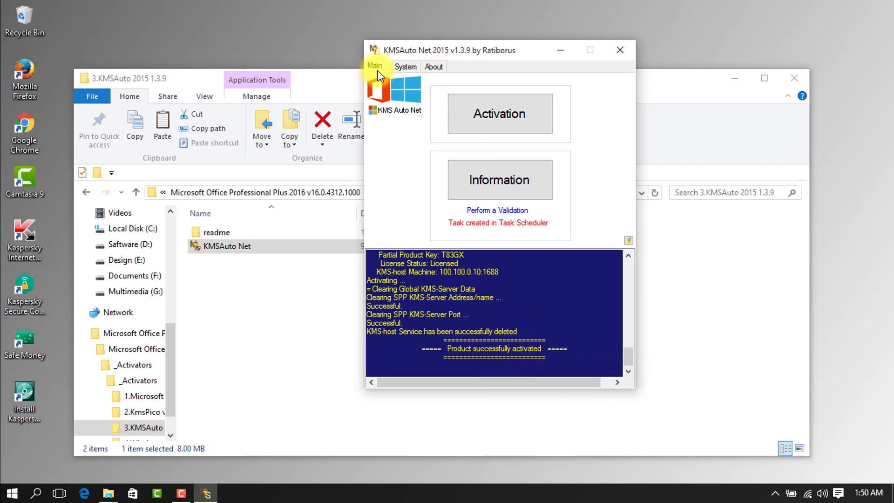
# Show the activation options once more, then close KMSAuto Net and the 3.KMSAuto 2015 1.3.9 folder window.
pyautogui.click(511, 122)
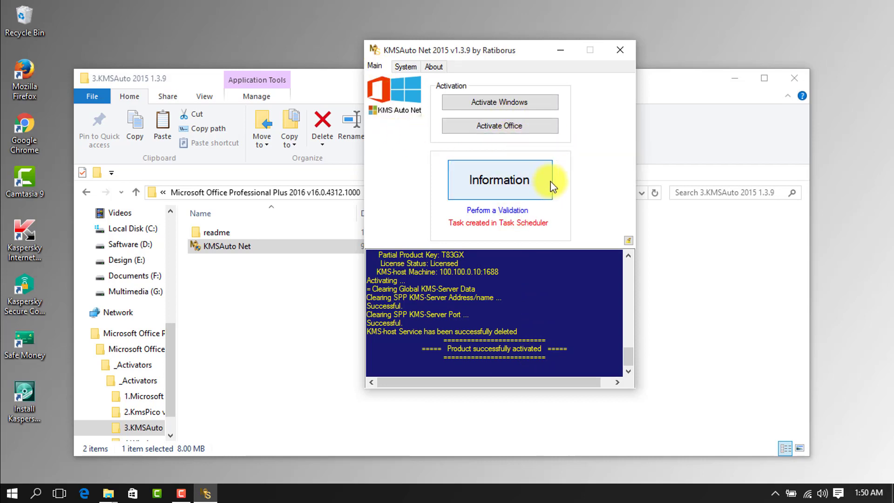
pyautogui.click(620, 51)
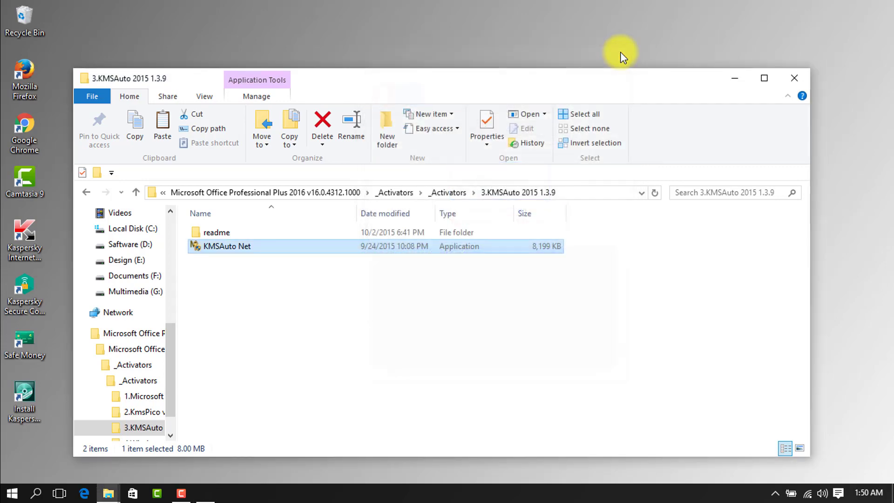
pyautogui.click(802, 86)
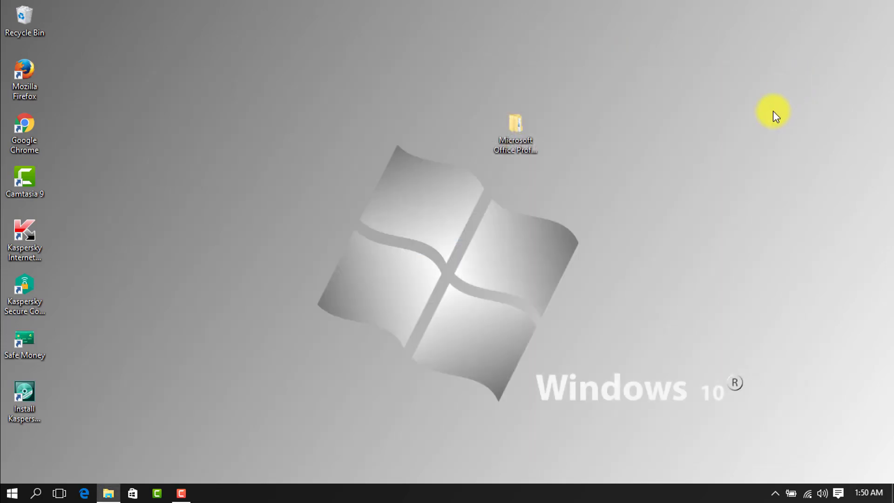
# Open the Windows Settings, view the Your account page under Accounts and close the window.
pyautogui.click(11, 493)
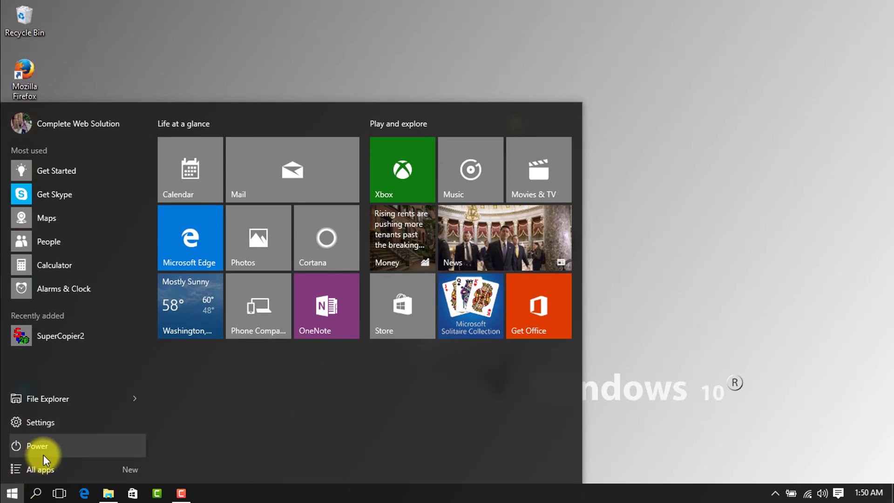
pyautogui.click(46, 427)
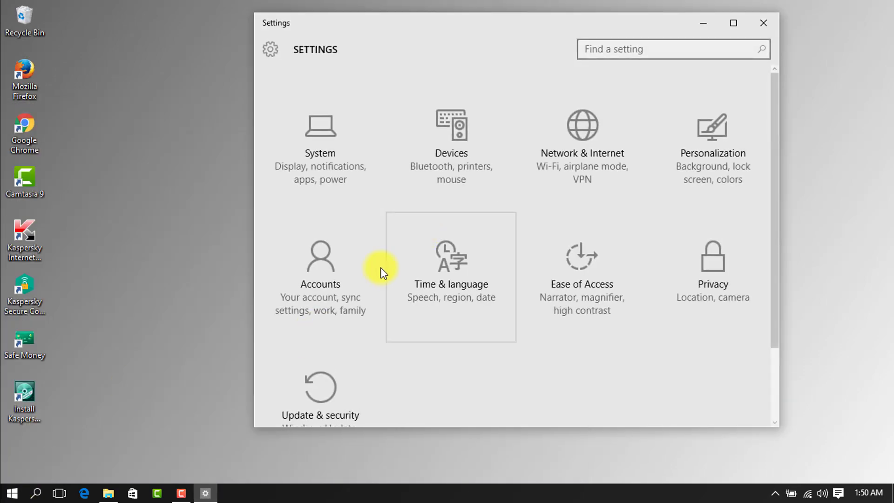
pyautogui.click(349, 275)
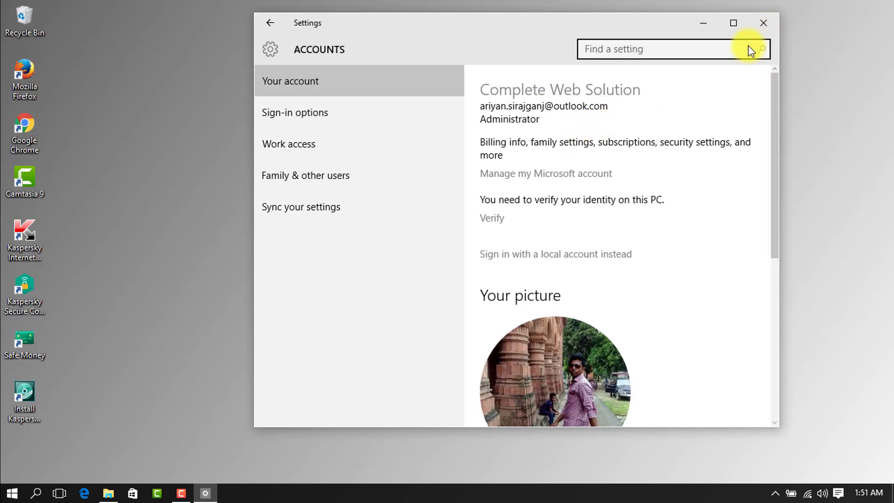
pyautogui.click(763, 24)
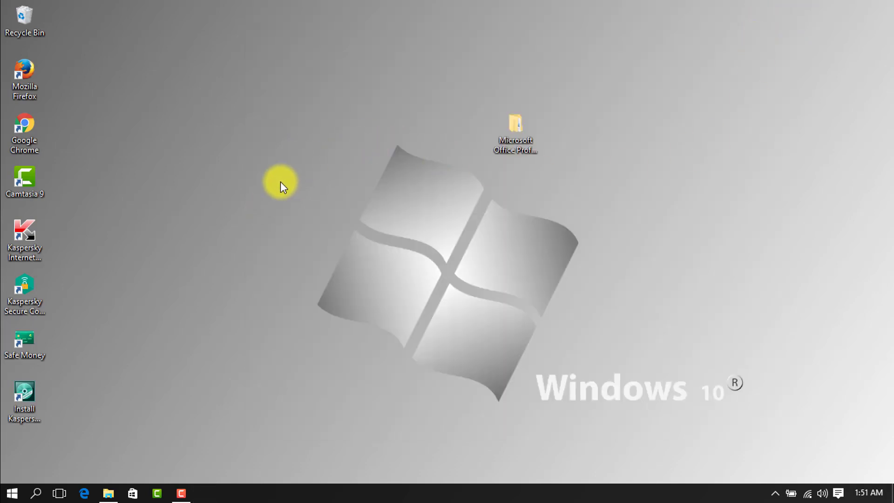
# View the desktop icon settings under the Themes personalization, cancel without changes and close Settings.
pyautogui.rightClick(255, 112)
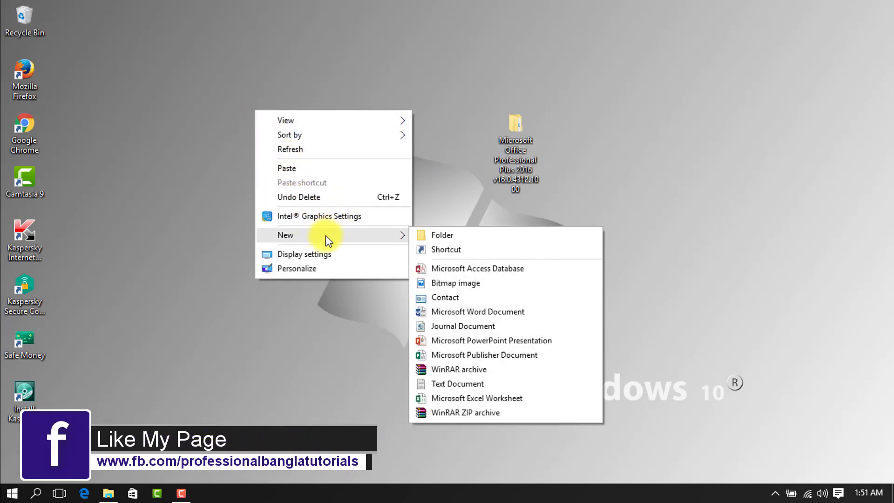
pyautogui.click(319, 268)
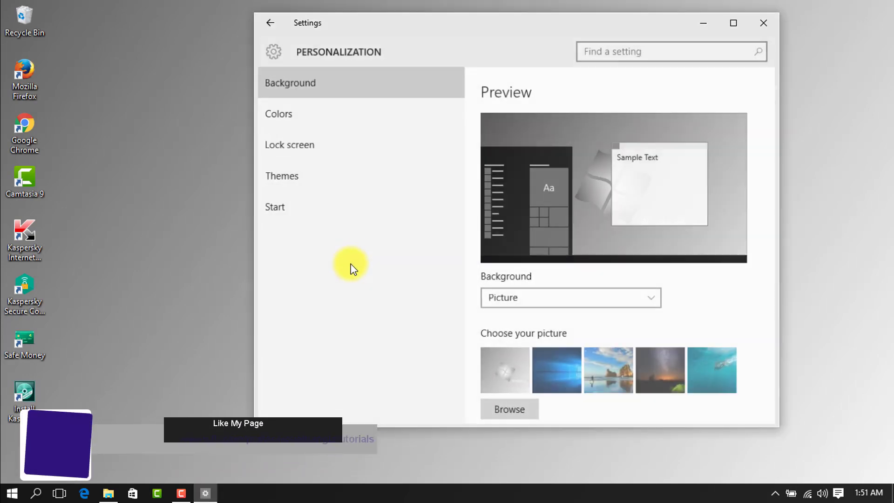
pyautogui.click(300, 180)
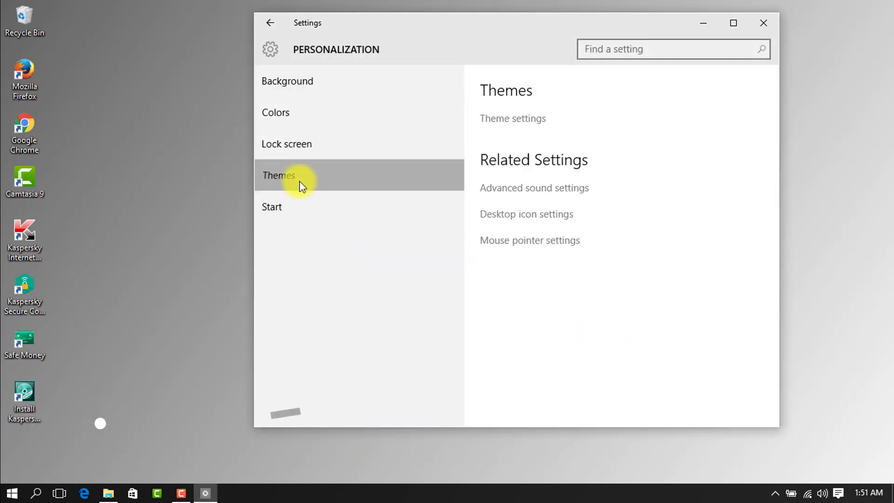
pyautogui.click(519, 218)
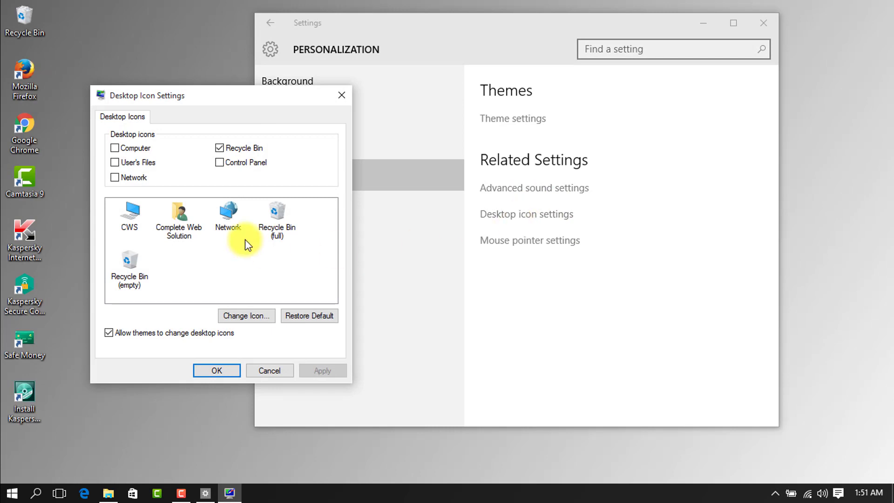
pyautogui.click(267, 371)
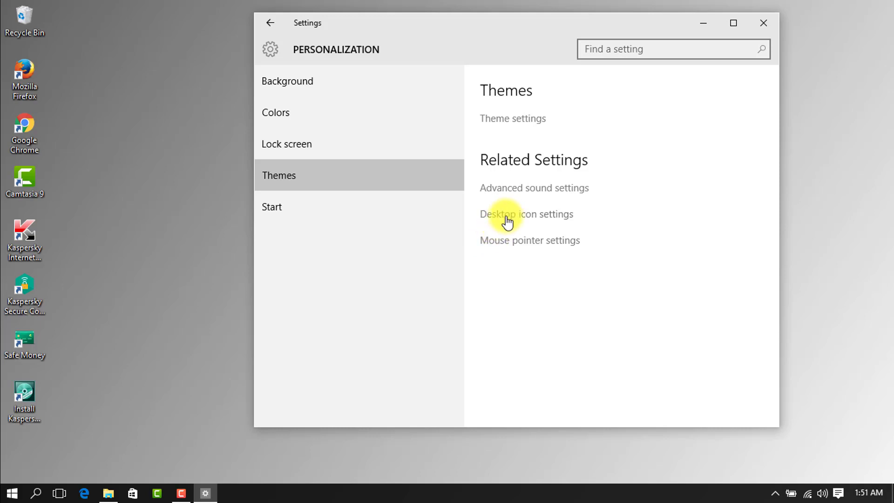
pyautogui.click(775, 24)
# Refresh the desktop twice.
pyautogui.rightClick(294, 99)
pyautogui.click(331, 143)
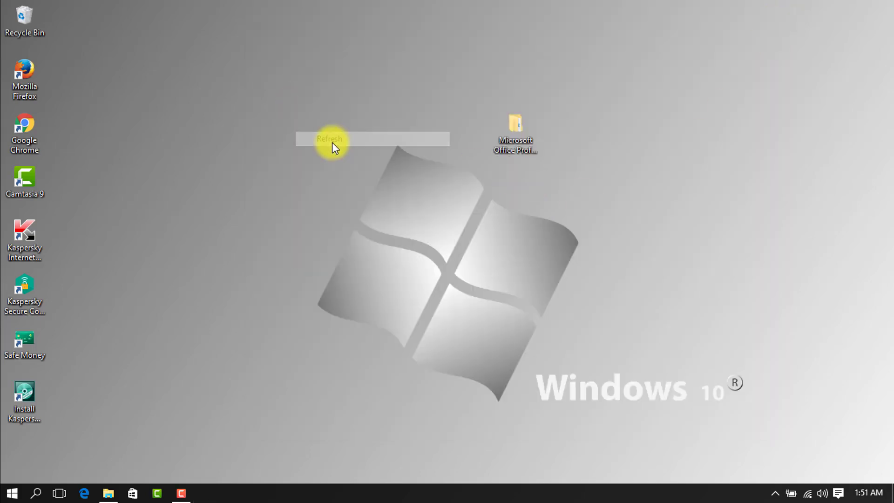
pyautogui.rightClick(298, 76)
pyautogui.click(326, 118)
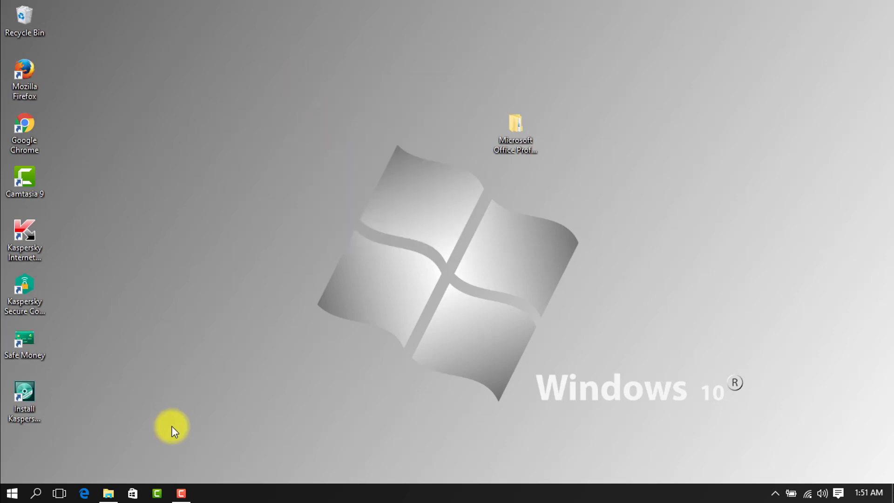
# Open the Windows Settings and search them for "windows acti".
pyautogui.click(12, 495)
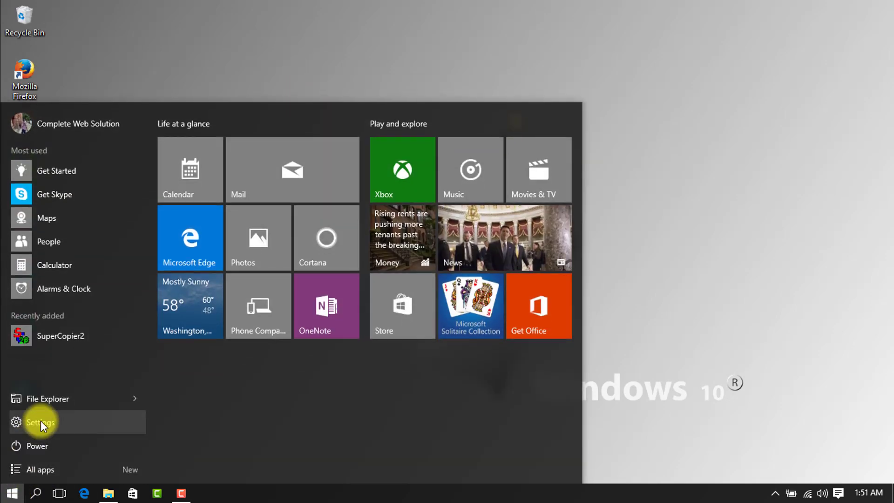
pyautogui.click(41, 420)
pyautogui.click(633, 47)
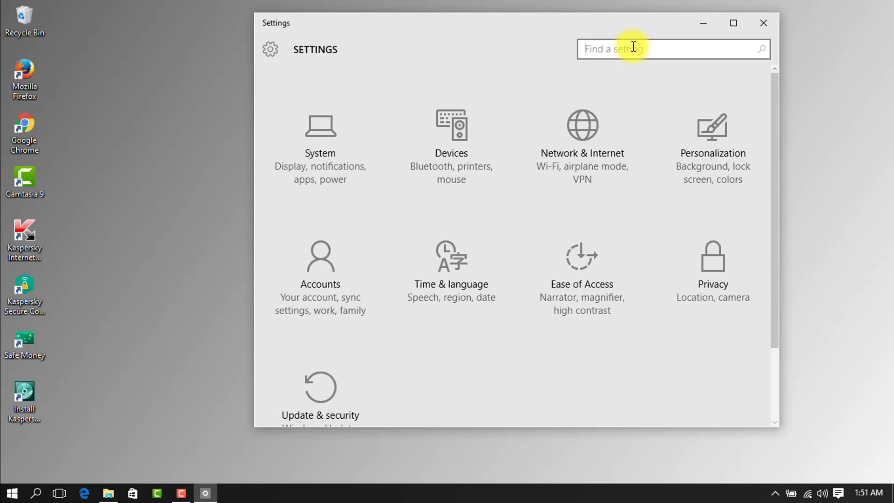
pyautogui.write('wi')
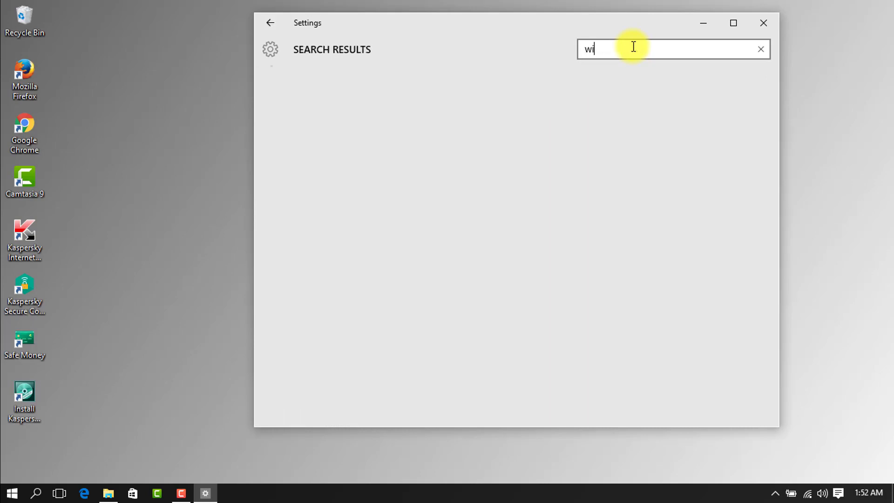
pyautogui.write('ndo')
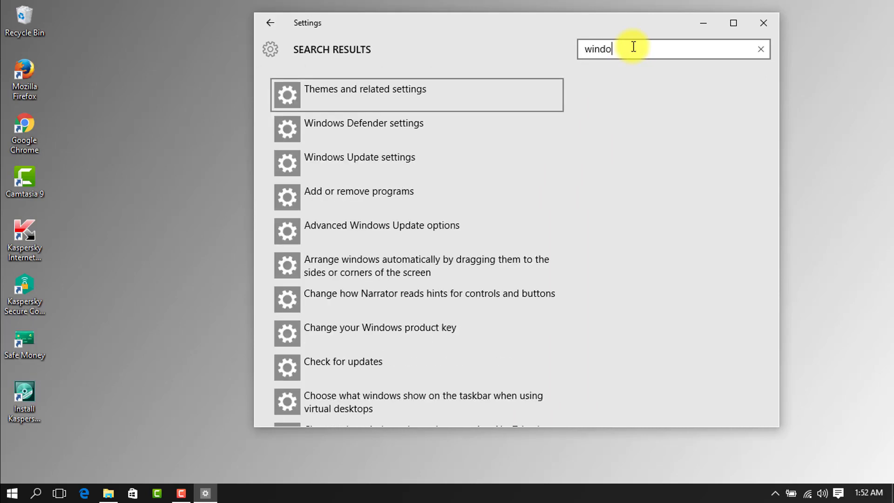
pyautogui.write('w')
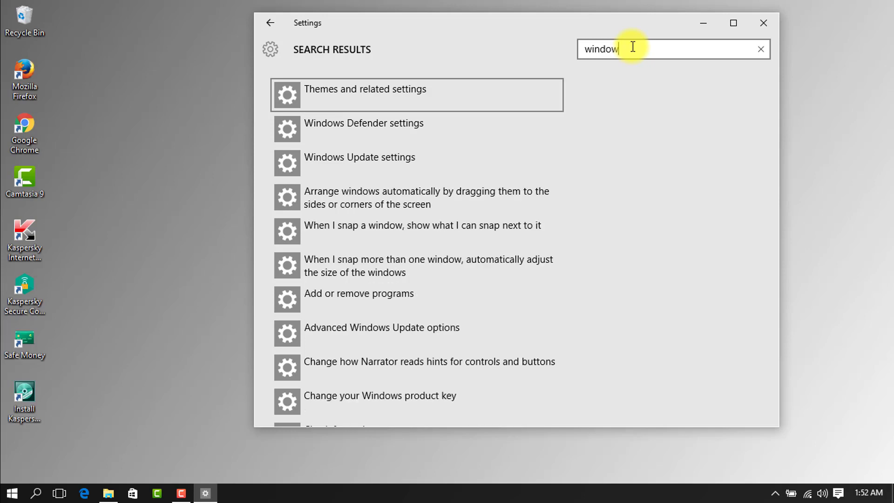
pyautogui.write('s a')
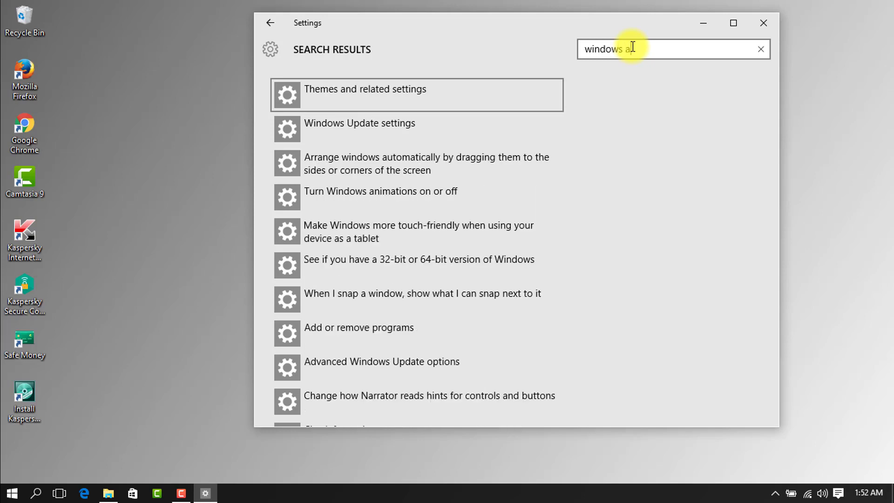
pyautogui.write('ct')
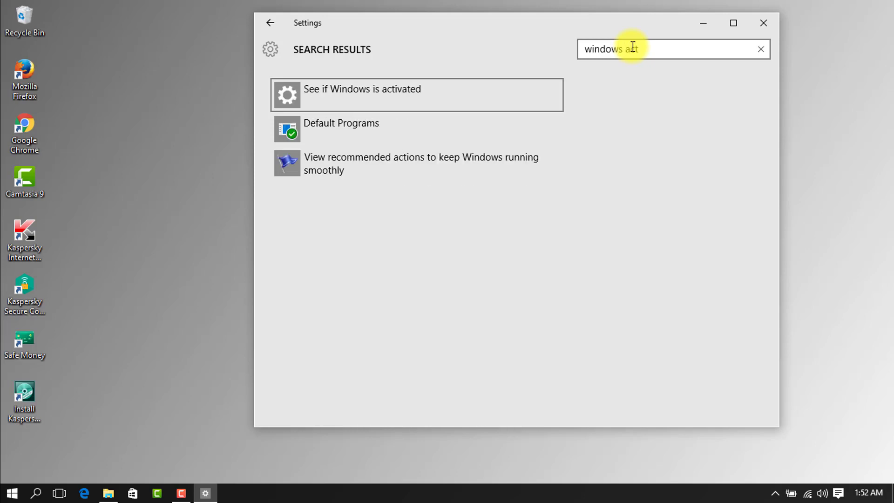
pyautogui.write('i')
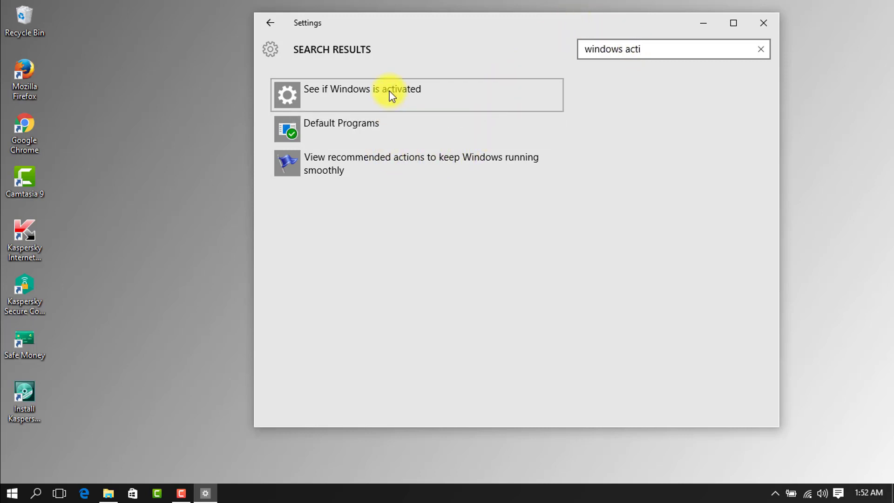
# Open the See if Windows is activated result, view the product key change dialog and cancel it.
pyautogui.click(413, 99)
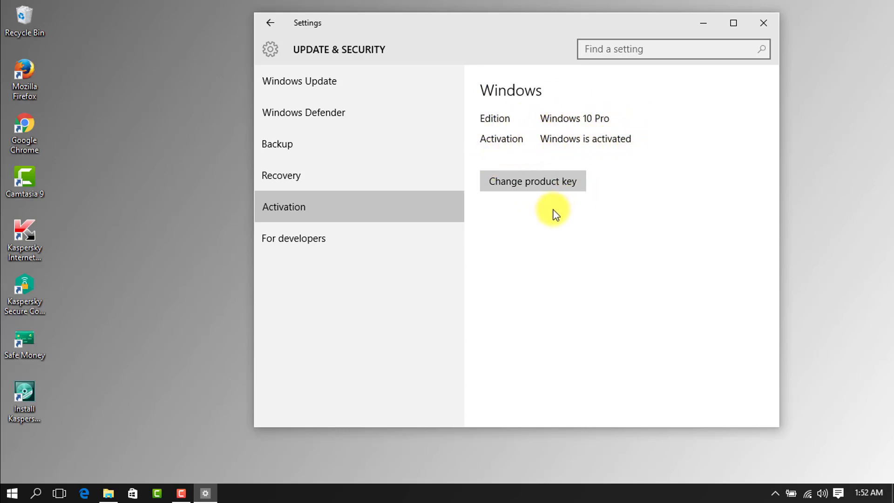
pyautogui.click(554, 190)
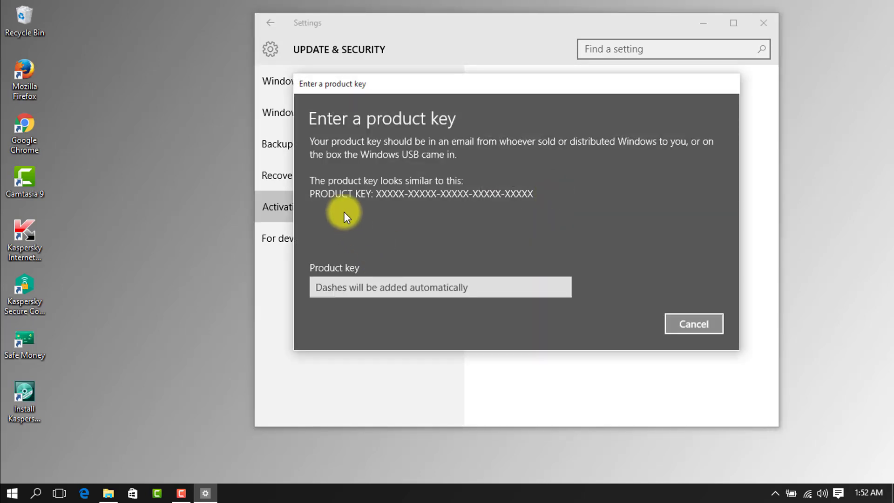
pyautogui.click(694, 326)
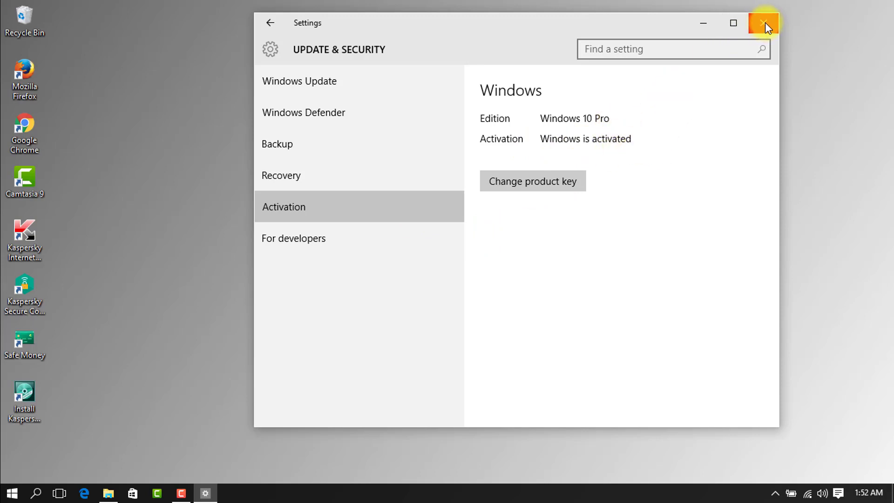
# Return from the Activation page to the Settings home page and close Settings.
pyautogui.click(270, 23)
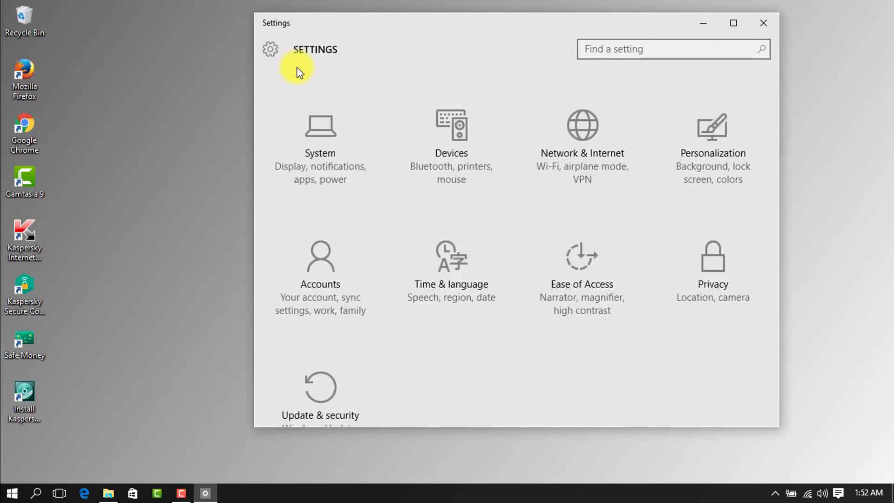
pyautogui.click(761, 23)
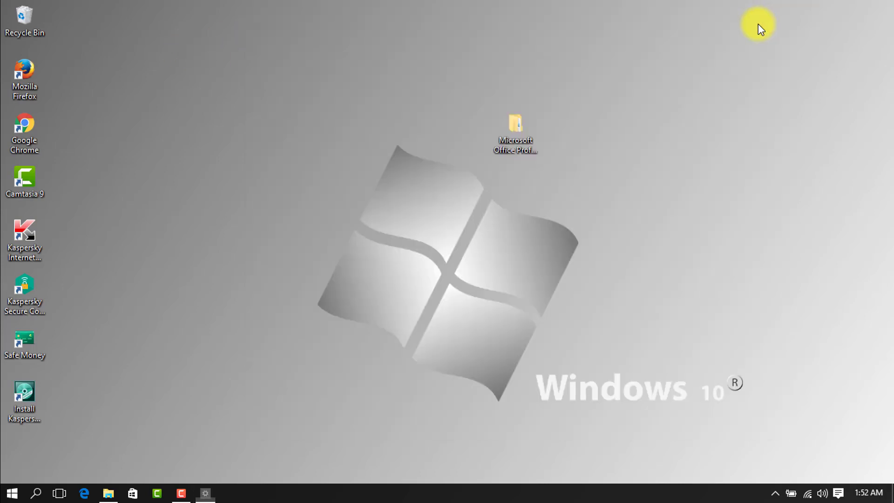
# Refresh the desktop five times.
pyautogui.rightClick(175, 105)
pyautogui.click(216, 144)
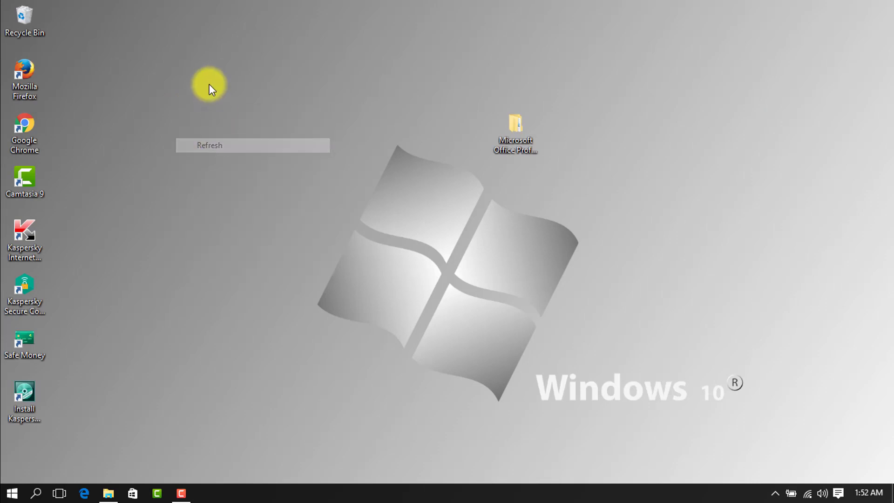
pyautogui.rightClick(209, 84)
pyautogui.click(247, 125)
pyautogui.rightClick(236, 83)
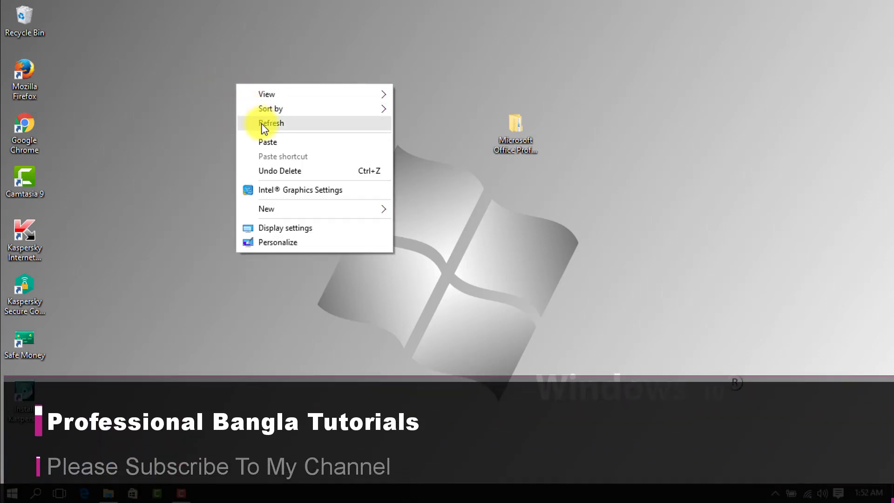
pyautogui.click(260, 124)
pyautogui.rightClick(245, 76)
pyautogui.click(272, 115)
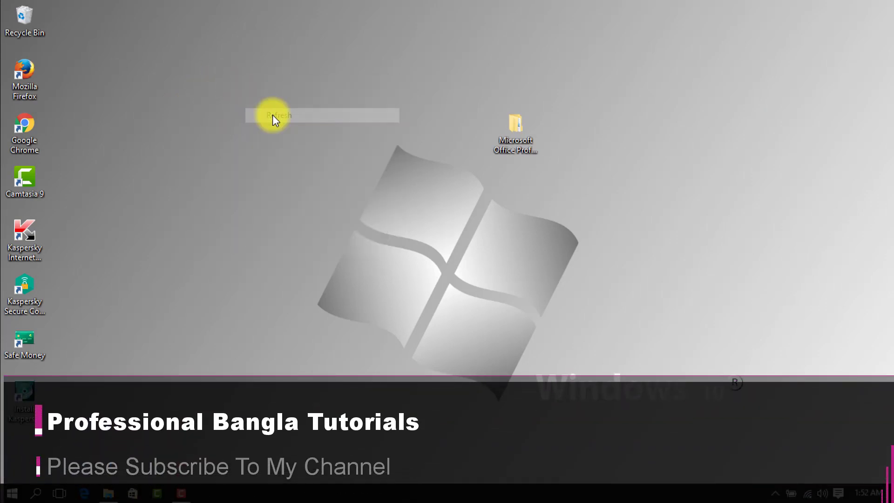
pyautogui.rightClick(258, 58)
pyautogui.click(282, 96)
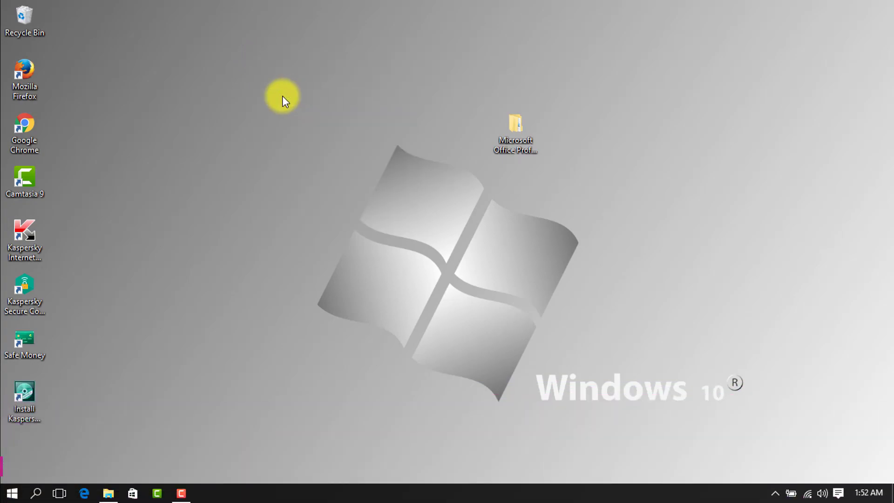